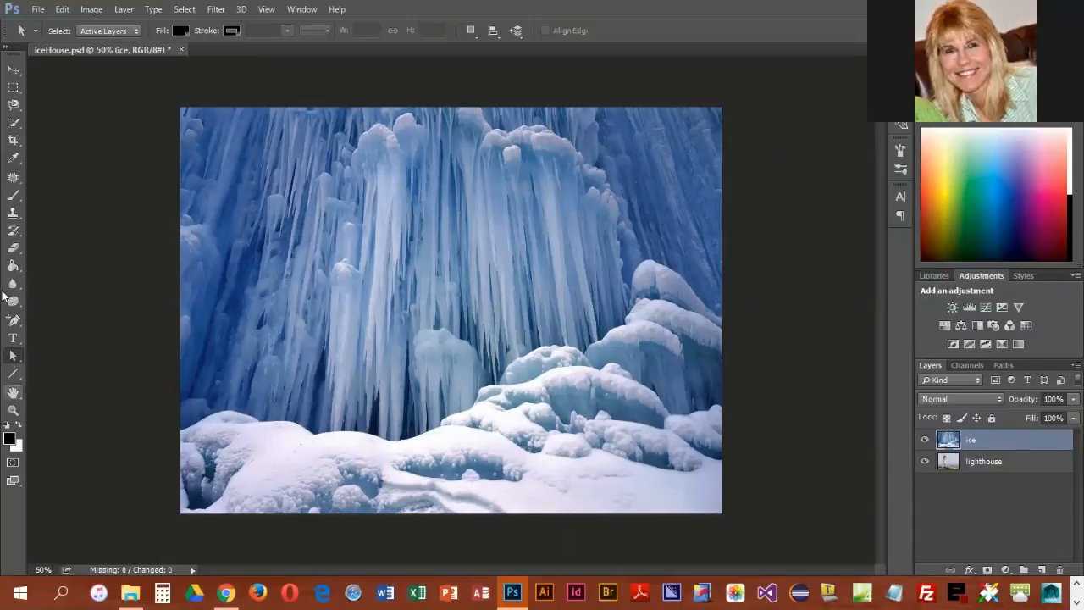
Add a layer mask to the ice layer and fill it with black using repeated Paint Bucket fills at 50% opacity
left_click(226, 592)
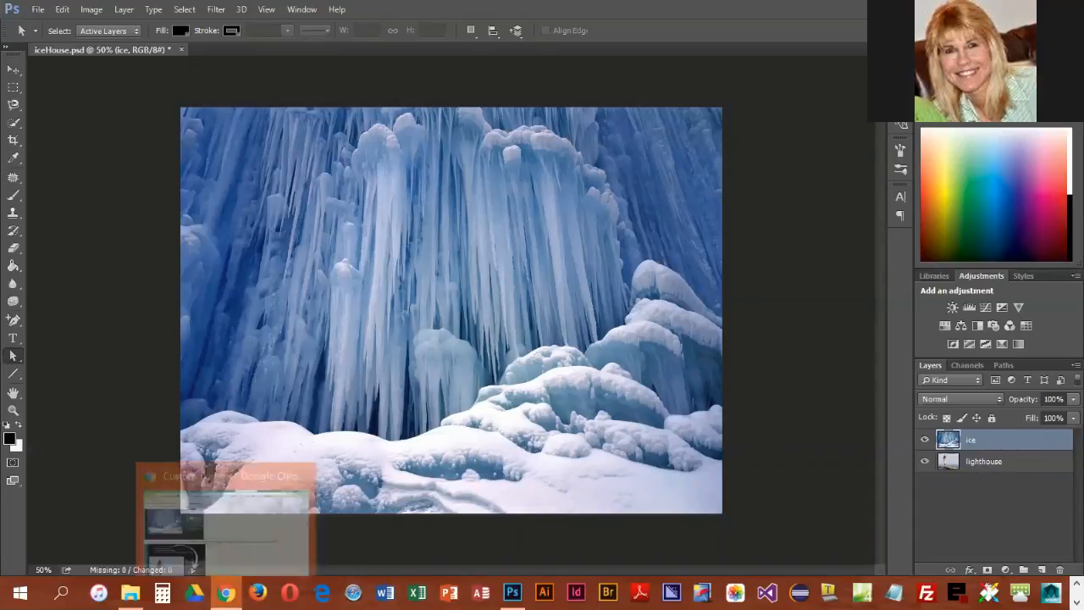
left_click(987, 570)
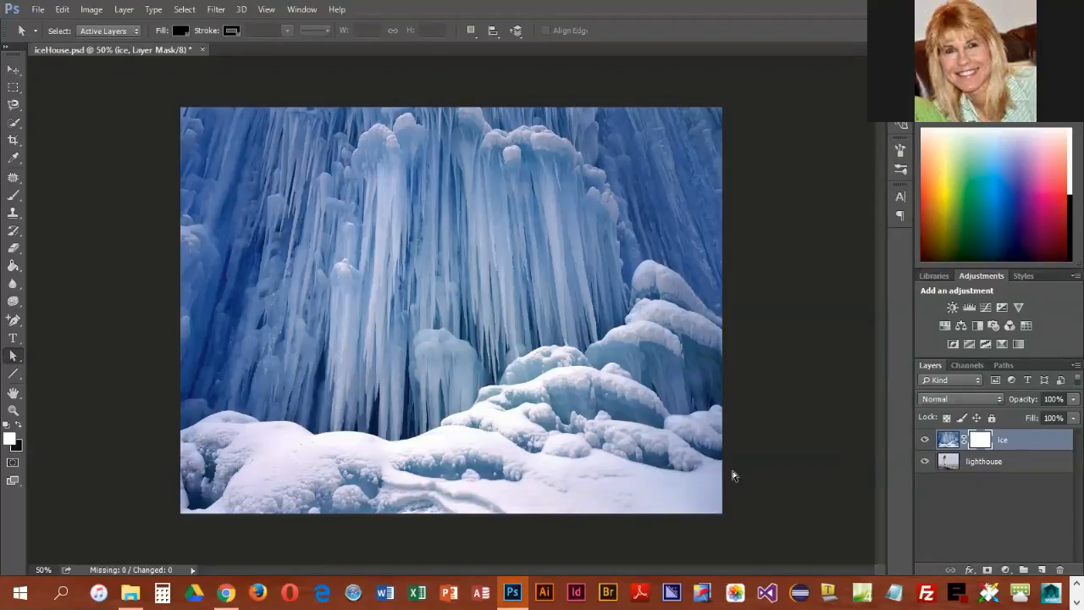
left_click(18, 425)
left_click(12, 268)
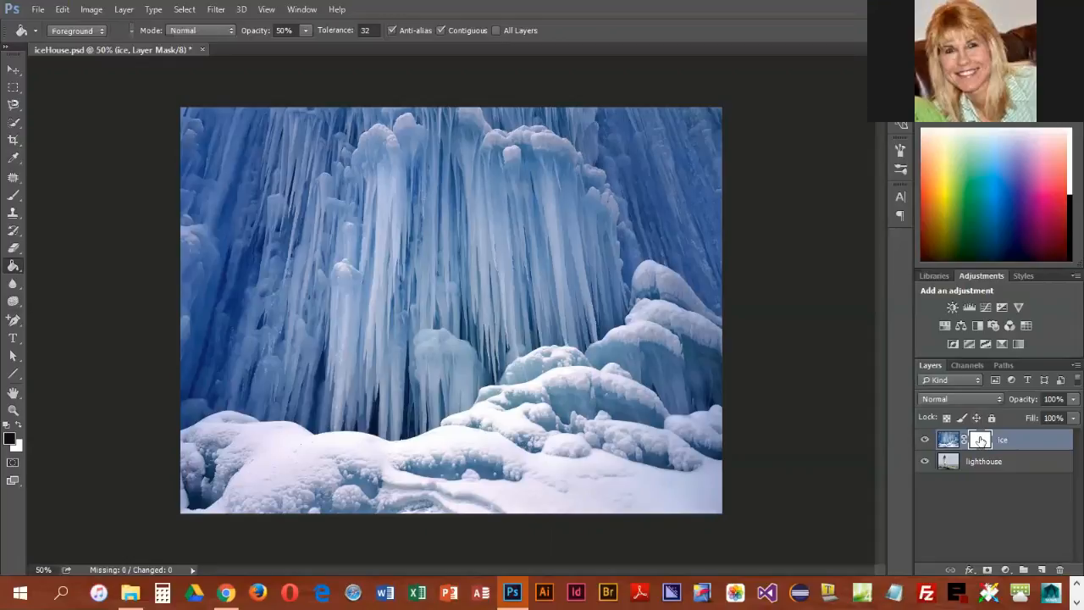
left_click(476, 316)
left_click(455, 301)
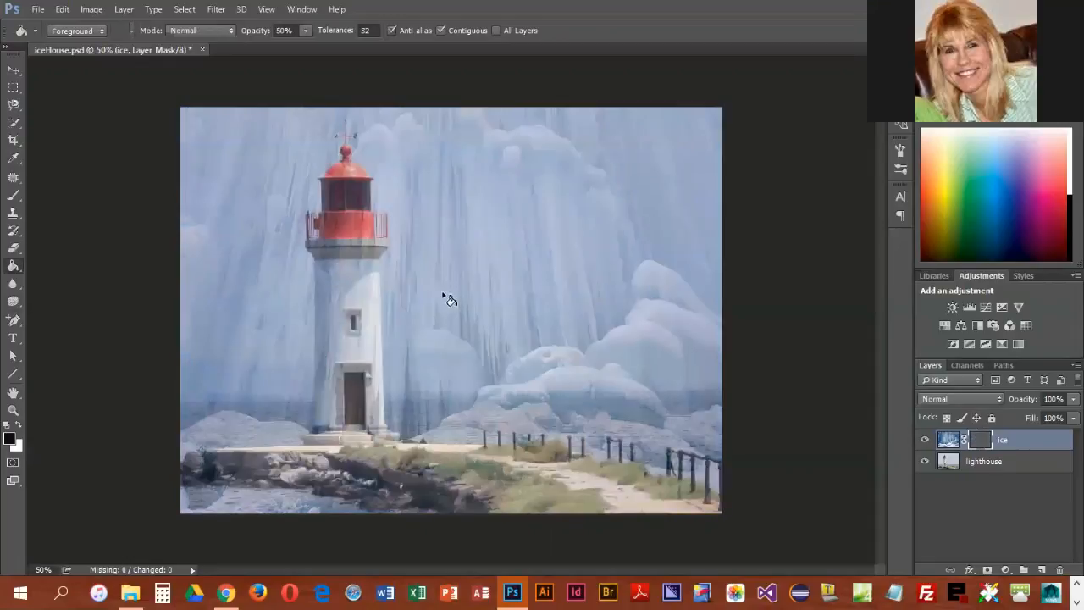
left_click(481, 275)
left_click(479, 270)
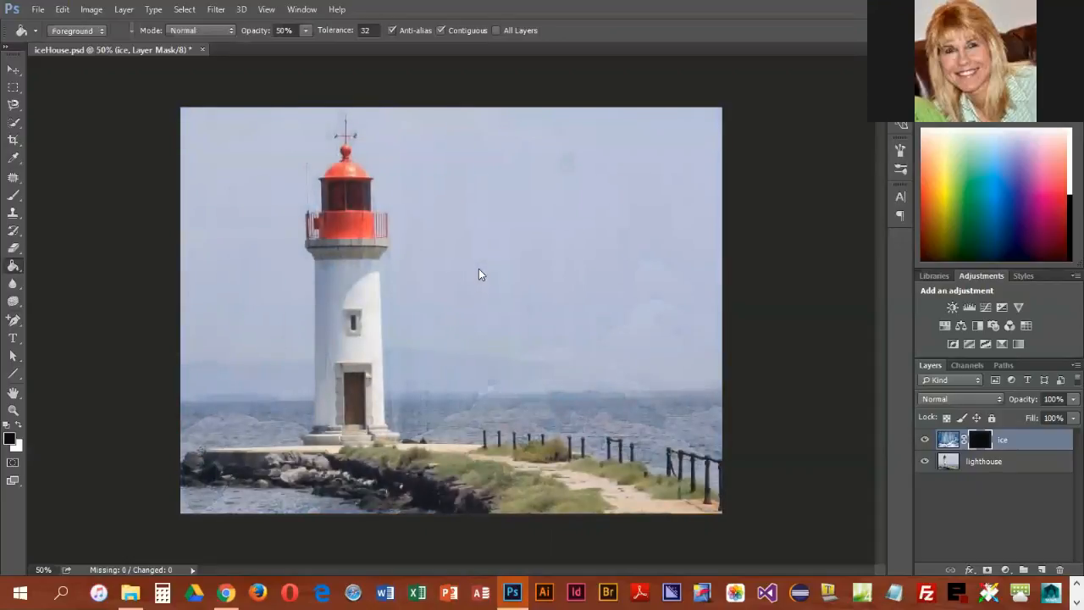
Set the Paint Bucket's opacity to 100%
left_click(286, 31)
type("100")
key("Return")
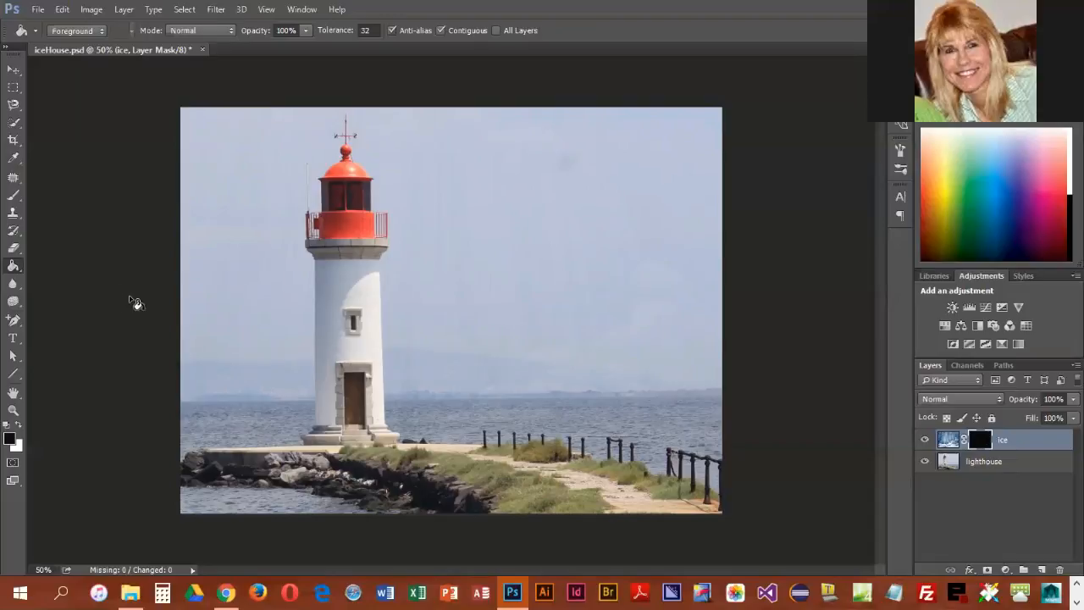
Append the Basic Brushes set to the current presets of the Brush tool
left_click(14, 196)
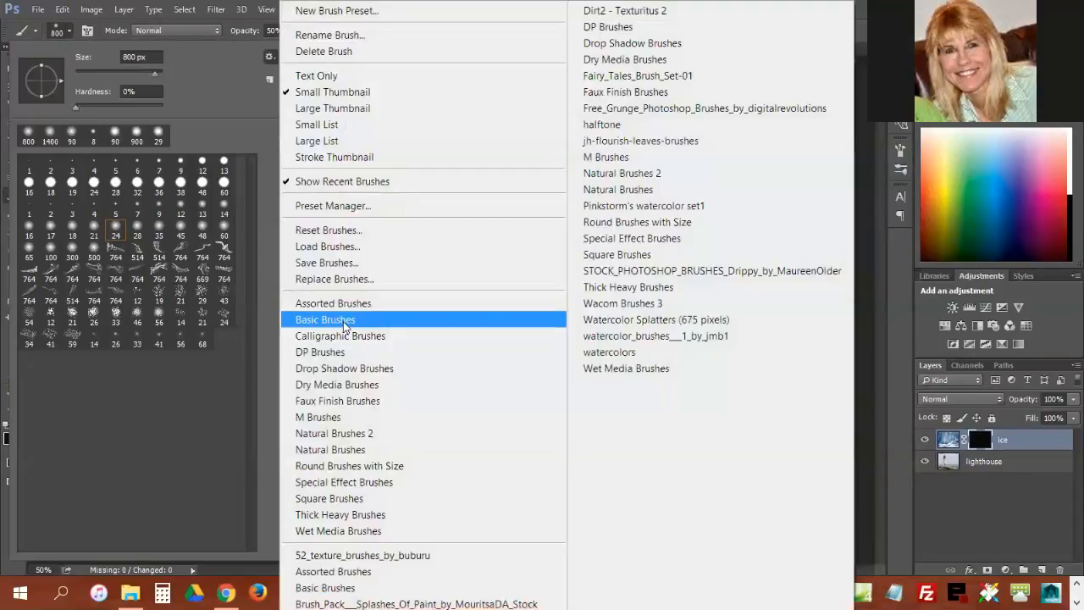
left_click(343, 321)
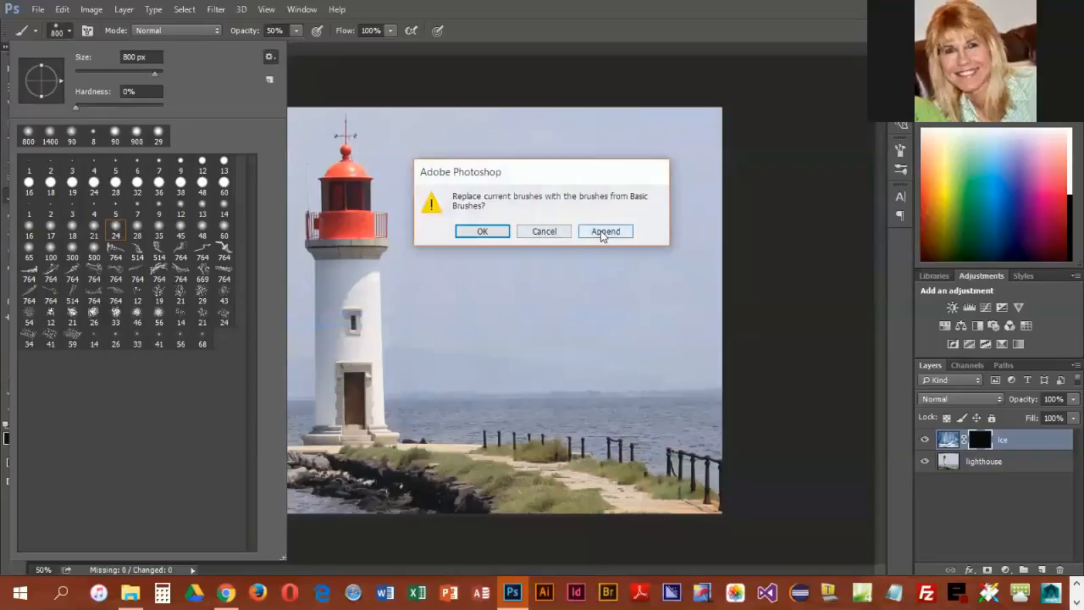
left_click(601, 231)
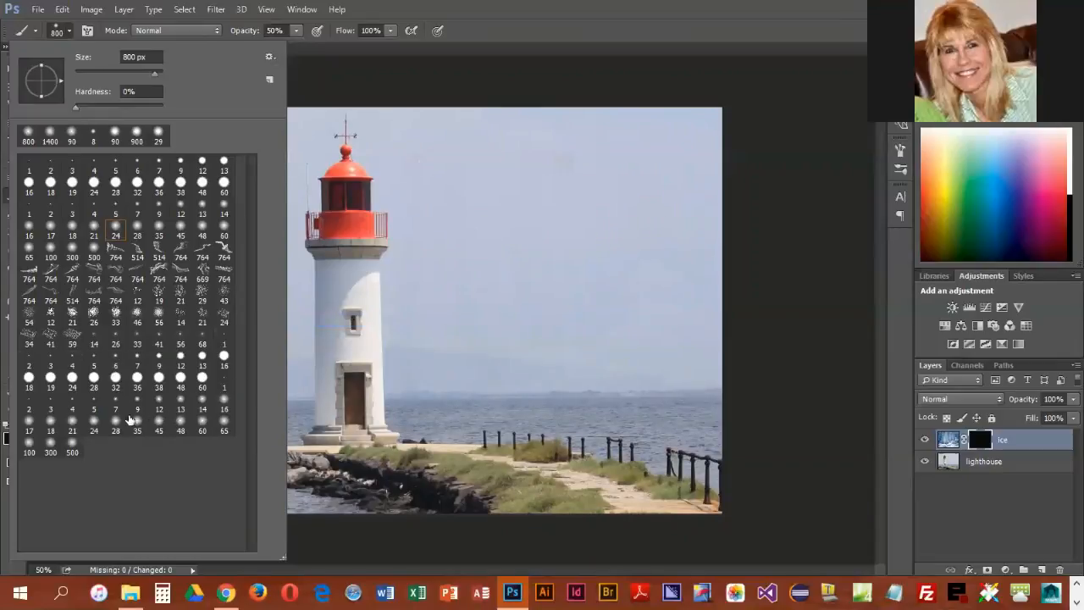
Choose the soft round 21 px brush from the added presets and enlarge it to 66 px
left_click(72, 423)
left_click_drag(85, 72, 86, 73)
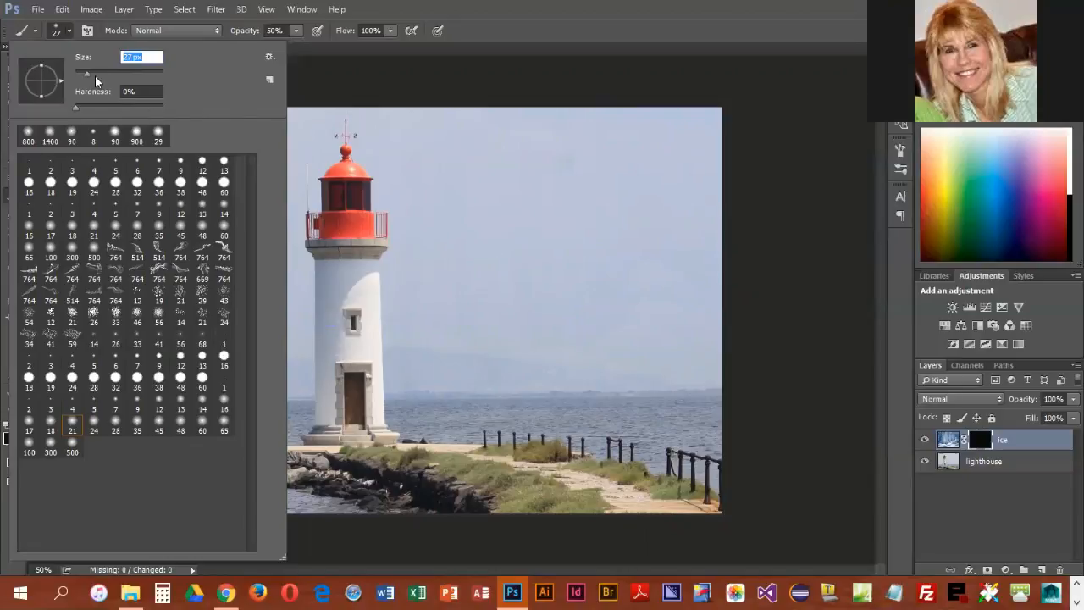
left_click_drag(100, 75, 103, 76)
left_click(296, 31)
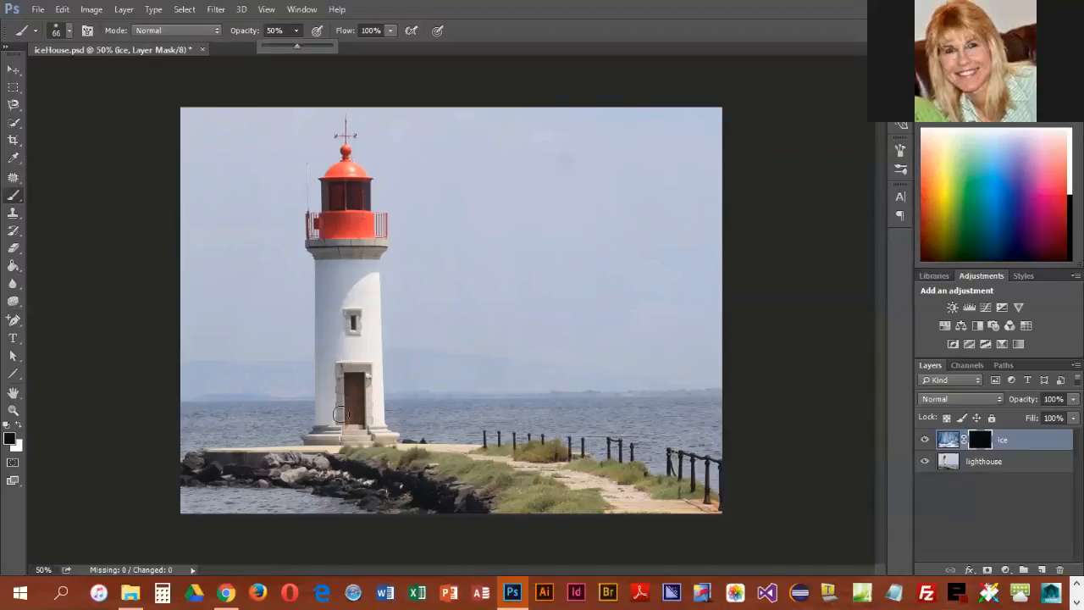
key("alt+Tab")
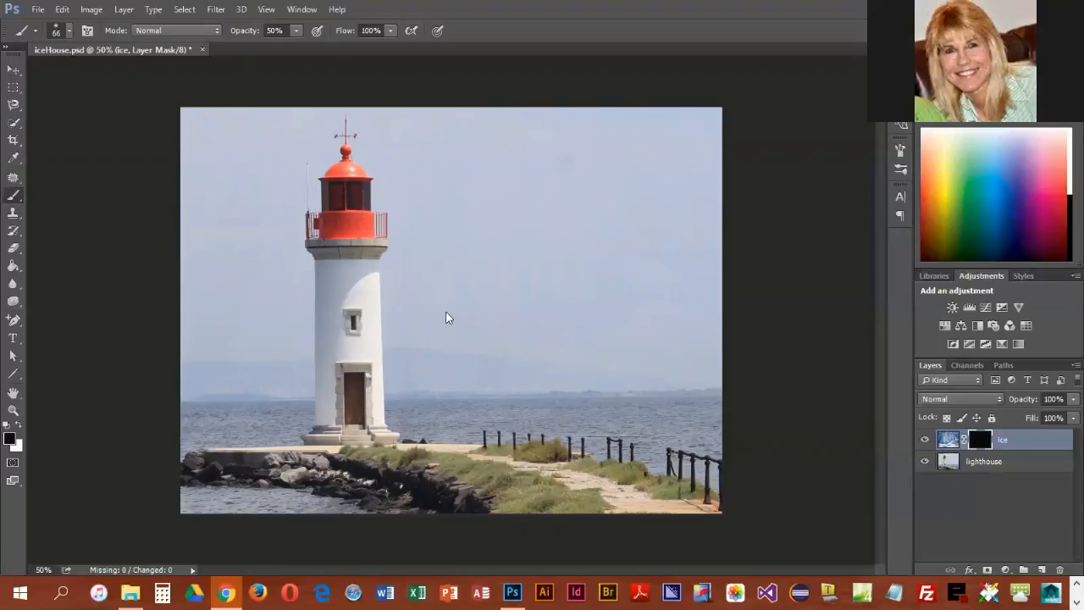
left_click(17, 198)
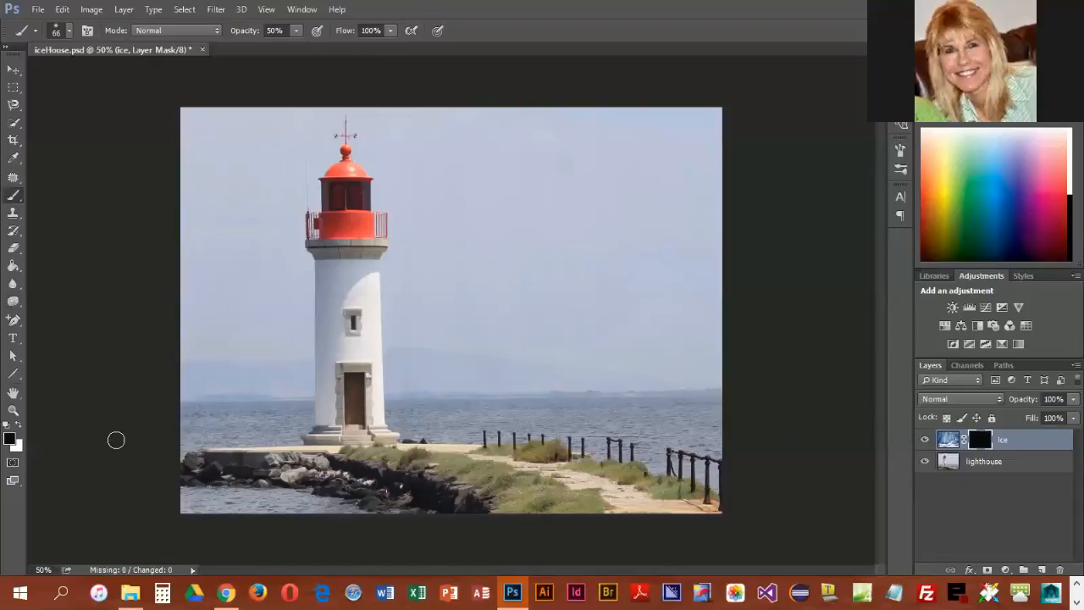
Enlarge the brush to 175 px and set the foreground colour to light grey c2c2c2
key("bracketright")
left_click(8, 438)
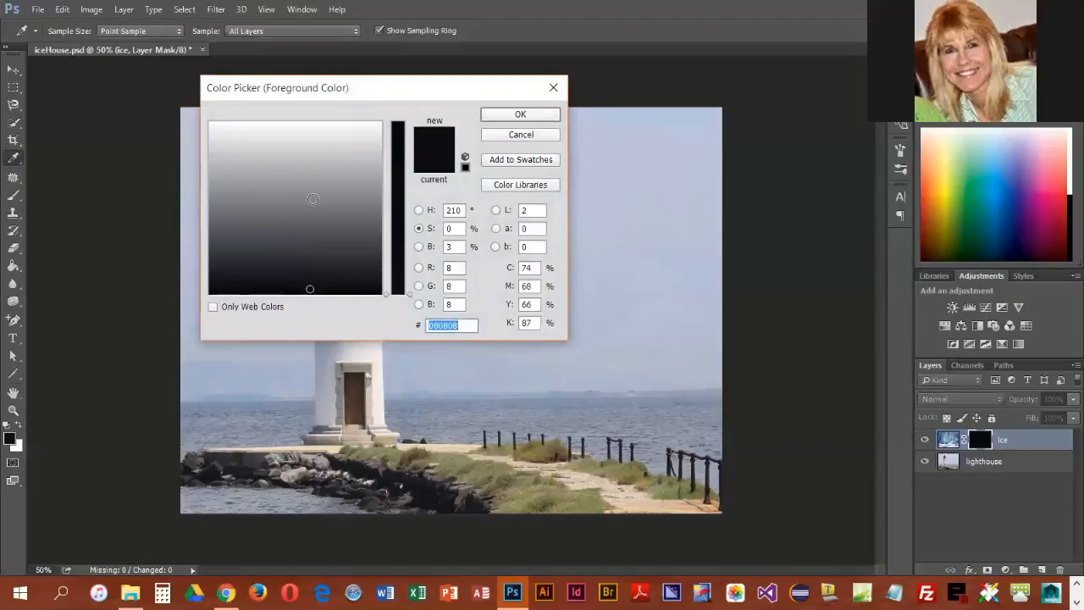
left_click(324, 200)
left_click(317, 180)
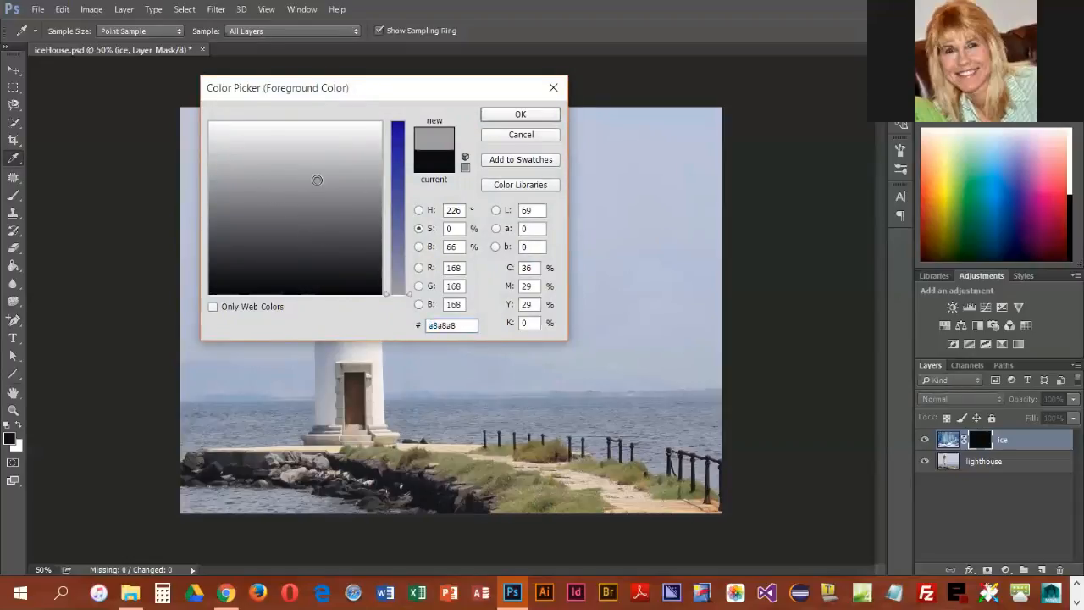
left_click(315, 162)
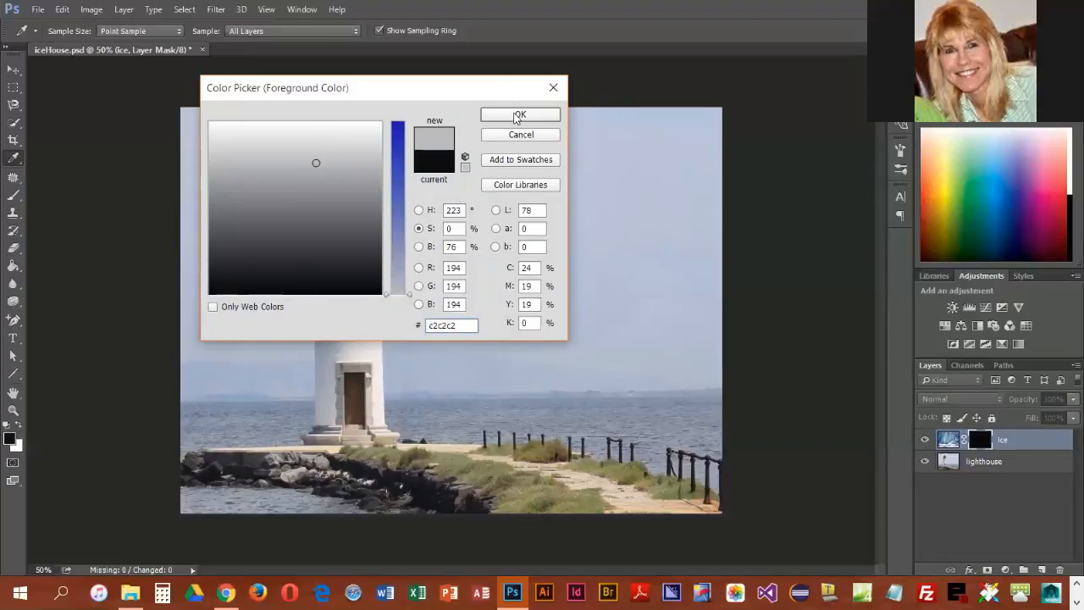
left_click(518, 115)
Paint light grey on the ice mask at 50% opacity to reveal ice across the sky and water around the lighthouse
key("b")
mouse_move(669, 150)
left_mouse_down()
mouse_move(659, 209)
mouse_move(647, 174)
mouse_move(590, 211)
mouse_move(590, 130)
mouse_move(511, 183)
mouse_move(491, 188)
mouse_move(468, 147)
mouse_move(456, 259)
mouse_move(493, 258)
mouse_move(539, 279)
mouse_move(583, 190)
mouse_move(593, 220)
mouse_move(510, 268)
mouse_move(479, 304)
mouse_move(458, 183)
mouse_move(412, 130)
mouse_move(465, 197)
mouse_move(615, 240)
mouse_move(651, 229)
mouse_move(667, 147)
mouse_move(567, 344)
mouse_move(470, 318)
mouse_move(445, 369)
mouse_move(464, 305)
mouse_move(433, 330)
mouse_move(427, 213)
mouse_move(402, 132)
mouse_move(389, 160)
mouse_move(432, 265)
mouse_move(414, 342)
mouse_move(402, 266)
mouse_move(402, 284)
mouse_move(409, 233)
mouse_move(394, 203)
mouse_move(409, 337)
mouse_move(403, 402)
mouse_move(409, 334)
mouse_move(377, 162)
mouse_move(345, 120)
mouse_move(314, 114)
mouse_move(324, 156)
mouse_move(298, 260)
mouse_move(313, 342)
mouse_move(303, 419)
mouse_move(293, 353)
mouse_move(308, 293)
mouse_move(279, 329)
mouse_move(256, 152)
mouse_move(198, 145)
mouse_move(182, 232)
mouse_move(262, 223)
mouse_move(189, 265)
mouse_move(267, 356)
mouse_move(227, 367)
mouse_move(257, 416)
mouse_move(295, 399)
mouse_move(319, 437)
mouse_move(283, 433)
mouse_move(249, 407)
mouse_move(181, 435)
mouse_move(186, 400)
mouse_move(224, 393)
mouse_move(208, 377)
mouse_move(229, 453)
mouse_move(280, 469)
mouse_move(237, 482)
mouse_move(196, 520)
mouse_move(365, 503)
mouse_move(168, 468)
mouse_move(202, 440)
left_mouse_up()
mouse_move(443, 406)
left_mouse_down()
mouse_move(419, 390)
mouse_move(459, 406)
mouse_move(616, 416)
mouse_move(715, 466)
mouse_move(497, 386)
mouse_move(620, 386)
mouse_move(681, 424)
mouse_move(690, 291)
mouse_move(706, 339)
mouse_move(651, 360)
mouse_move(684, 232)
mouse_move(689, 96)
mouse_move(727, 290)
mouse_move(703, 147)
mouse_move(519, 152)
mouse_move(328, 110)
mouse_move(382, 90)
mouse_move(213, 128)
mouse_move(143, 184)
mouse_move(216, 205)
mouse_move(219, 255)
mouse_move(201, 311)
mouse_move(241, 251)
mouse_move(263, 292)
mouse_move(290, 277)
left_mouse_up()
mouse_move(383, 285)
left_mouse_down()
mouse_move(376, 212)
mouse_move(391, 178)
mouse_move(393, 269)
mouse_move(418, 339)
mouse_move(387, 301)
mouse_move(403, 401)
mouse_move(421, 430)
mouse_move(618, 428)
mouse_move(716, 471)
mouse_move(686, 80)
mouse_move(677, 329)
mouse_move(689, 378)
mouse_move(556, 352)
left_mouse_up()
mouse_move(658, 360)
left_mouse_down()
mouse_move(629, 367)
mouse_move(715, 387)
mouse_move(691, 177)
mouse_move(569, 194)
mouse_move(596, 144)
mouse_move(508, 177)
mouse_move(454, 118)
mouse_move(430, 117)
left_mouse_up()
mouse_move(318, 89)
left_mouse_down()
mouse_move(205, 191)
mouse_move(183, 144)
mouse_move(180, 100)
mouse_move(206, 297)
mouse_move(247, 244)
mouse_move(263, 248)
mouse_move(259, 362)
mouse_move(273, 394)
mouse_move(215, 426)
left_mouse_up()
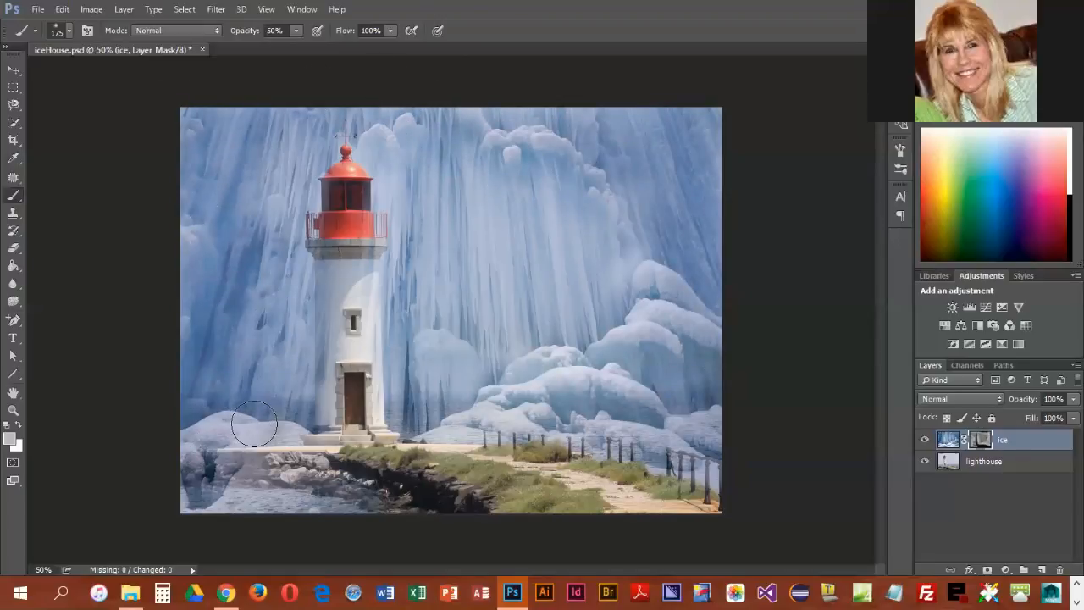
mouse_move(386, 89)
left_mouse_down()
mouse_move(420, 172)
mouse_move(396, 127)
mouse_move(445, 314)
mouse_move(465, 277)
mouse_move(512, 235)
mouse_move(507, 107)
mouse_move(510, 178)
left_mouse_up()
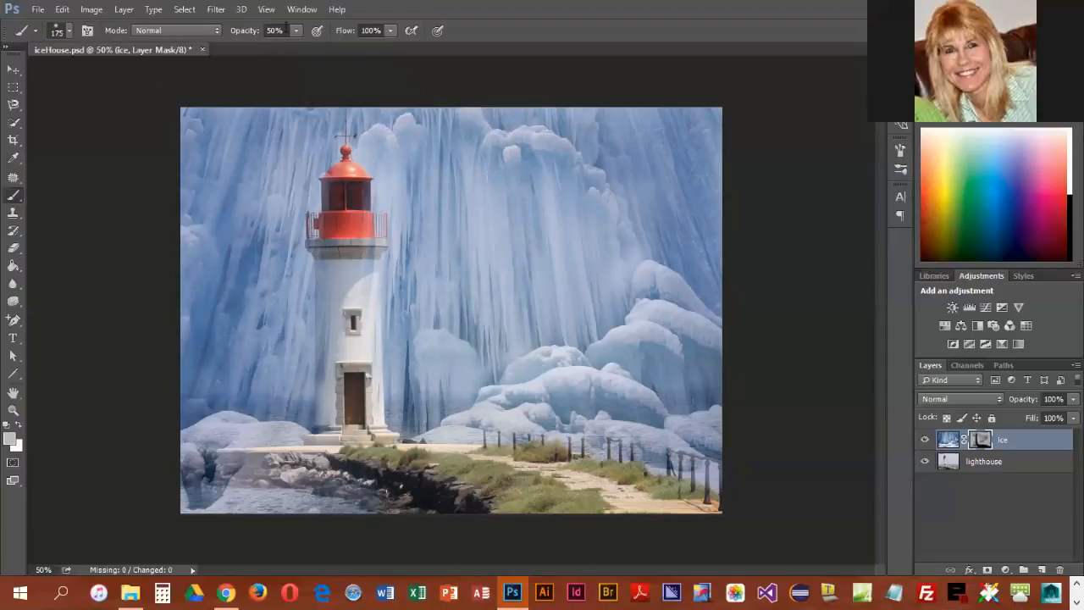
mouse_move(536, 215)
left_mouse_down()
mouse_move(502, 121)
mouse_move(542, 181)
mouse_move(549, 224)
mouse_move(581, 146)
mouse_move(635, 151)
mouse_move(717, 128)
mouse_move(726, 364)
mouse_move(649, 350)
mouse_move(674, 398)
mouse_move(702, 413)
left_mouse_up()
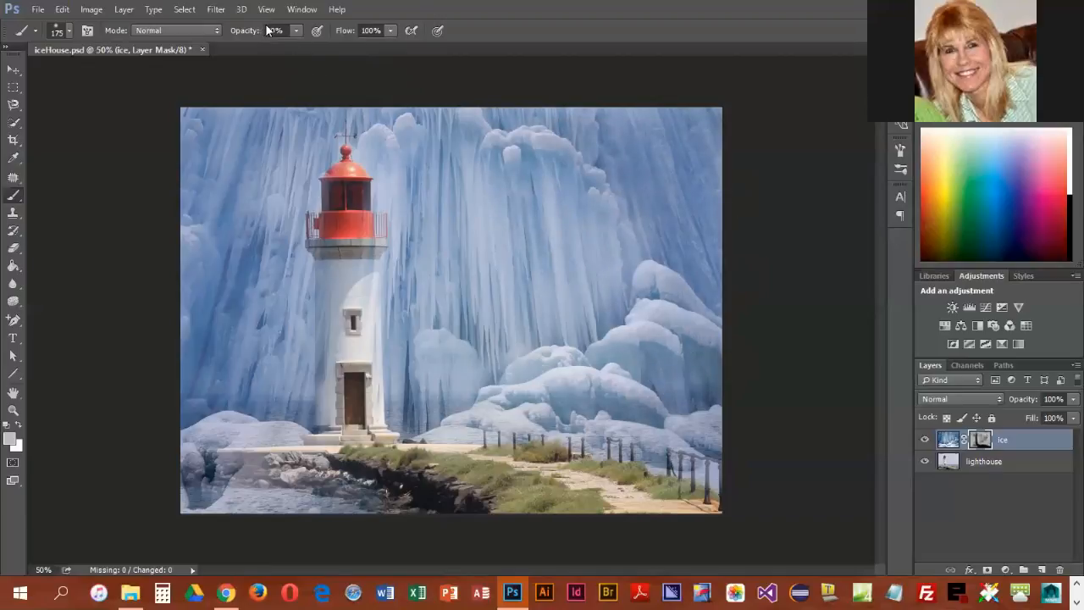
Raise the brush opacity to 100% and paint more ice into the sky, the fence area and the rocky water on the mask
left_click_drag(432, 423, 409, 372)
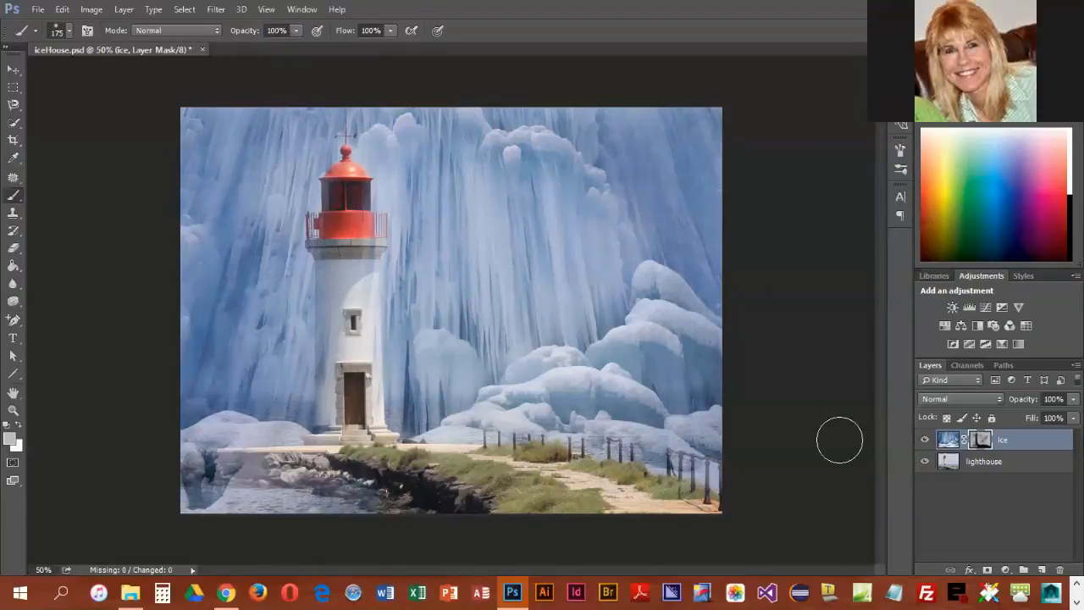
mouse_move(405, 288)
left_mouse_down()
mouse_move(450, 400)
mouse_move(415, 387)
mouse_move(426, 417)
mouse_move(653, 449)
mouse_move(659, 388)
left_mouse_up()
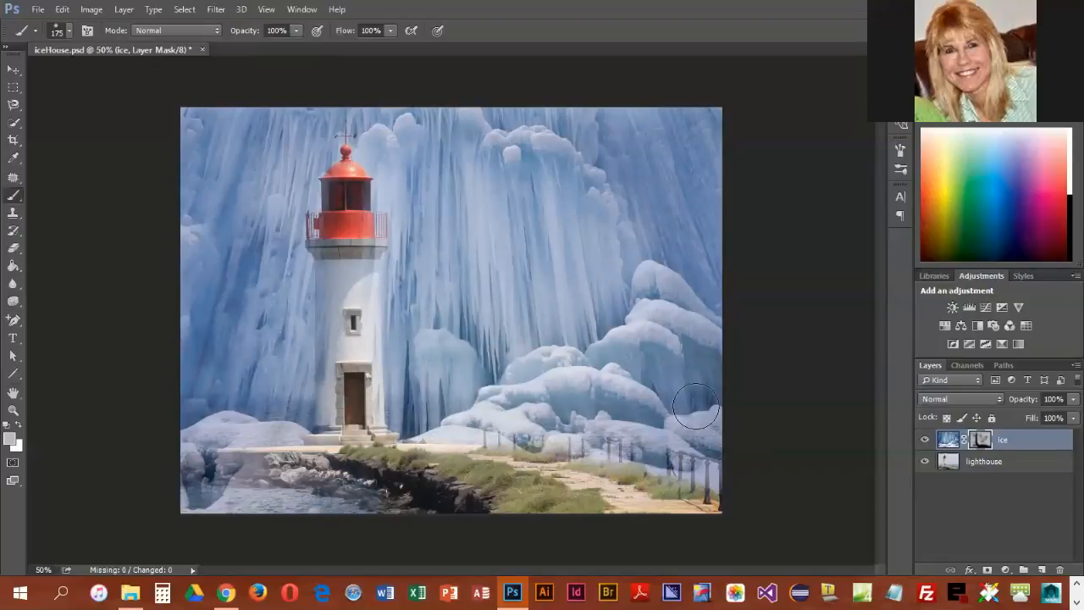
mouse_move(688, 186)
left_mouse_down()
mouse_move(675, 150)
mouse_move(570, 211)
mouse_move(491, 224)
mouse_move(417, 178)
mouse_move(382, 119)
mouse_move(263, 135)
mouse_move(255, 155)
mouse_move(272, 187)
mouse_move(256, 189)
mouse_move(187, 98)
mouse_move(201, 173)
mouse_move(240, 239)
mouse_move(289, 275)
mouse_move(292, 309)
mouse_move(256, 374)
mouse_move(166, 414)
mouse_move(268, 410)
mouse_move(169, 424)
mouse_move(212, 434)
mouse_move(238, 473)
mouse_move(298, 483)
mouse_move(180, 481)
mouse_move(314, 490)
mouse_move(373, 520)
mouse_move(252, 491)
left_mouse_up()
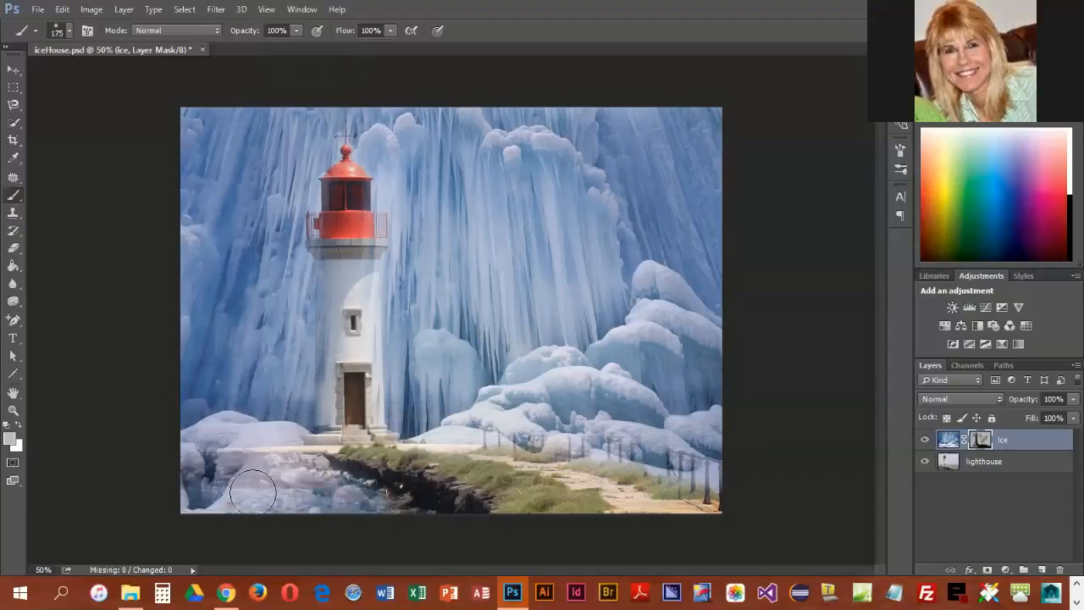
mouse_move(362, 521)
left_mouse_down()
mouse_move(406, 520)
mouse_move(234, 508)
left_mouse_up()
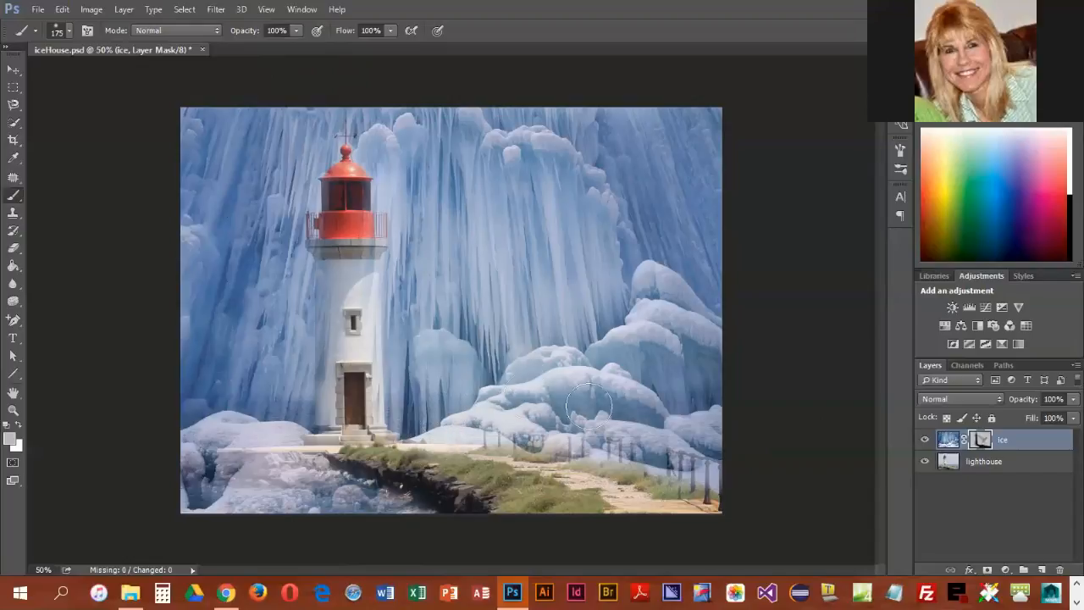
Paint the mask over the fence, grass, rocks and lighthouse base to reveal snow, and blend ice over the lighthouse top
left_click_drag(644, 441, 710, 480)
mouse_move(398, 455)
left_mouse_down()
mouse_move(461, 477)
mouse_move(441, 476)
mouse_move(526, 522)
mouse_move(434, 477)
mouse_move(462, 471)
mouse_move(546, 512)
mouse_move(558, 507)
mouse_move(356, 506)
mouse_move(363, 477)
mouse_move(224, 444)
left_mouse_up()
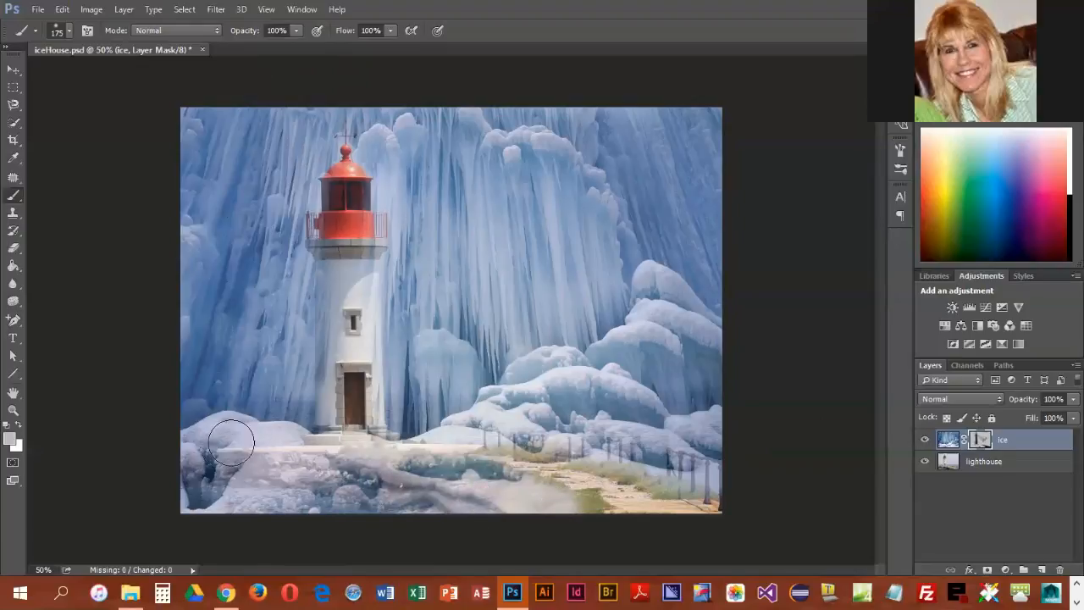
mouse_move(265, 414)
left_mouse_down()
mouse_move(292, 423)
mouse_move(324, 447)
left_mouse_up()
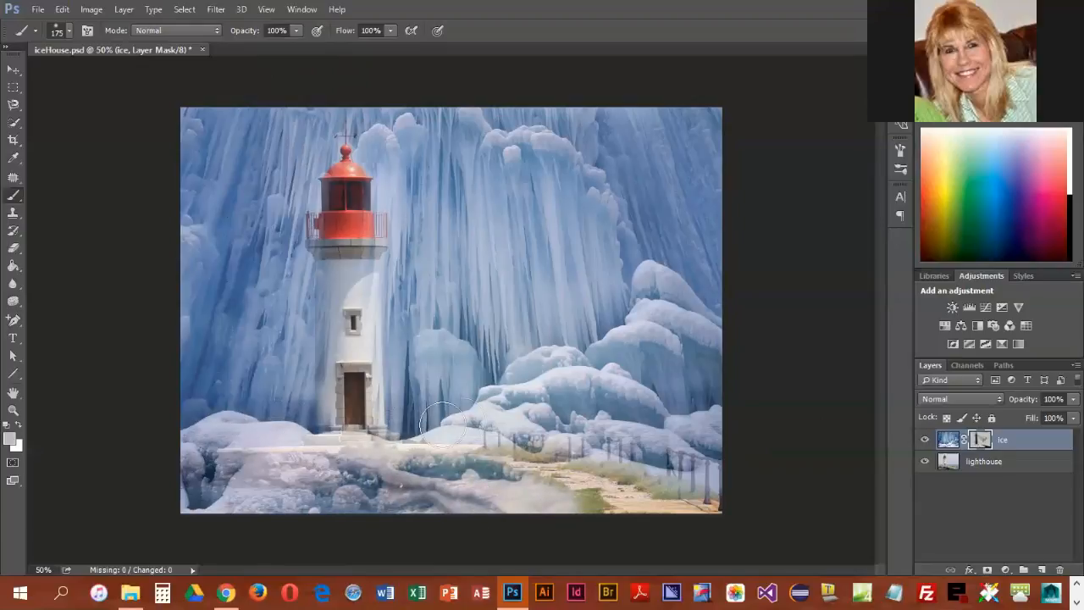
mouse_move(400, 193)
left_mouse_down()
mouse_move(363, 146)
mouse_move(336, 137)
mouse_move(295, 184)
left_mouse_up()
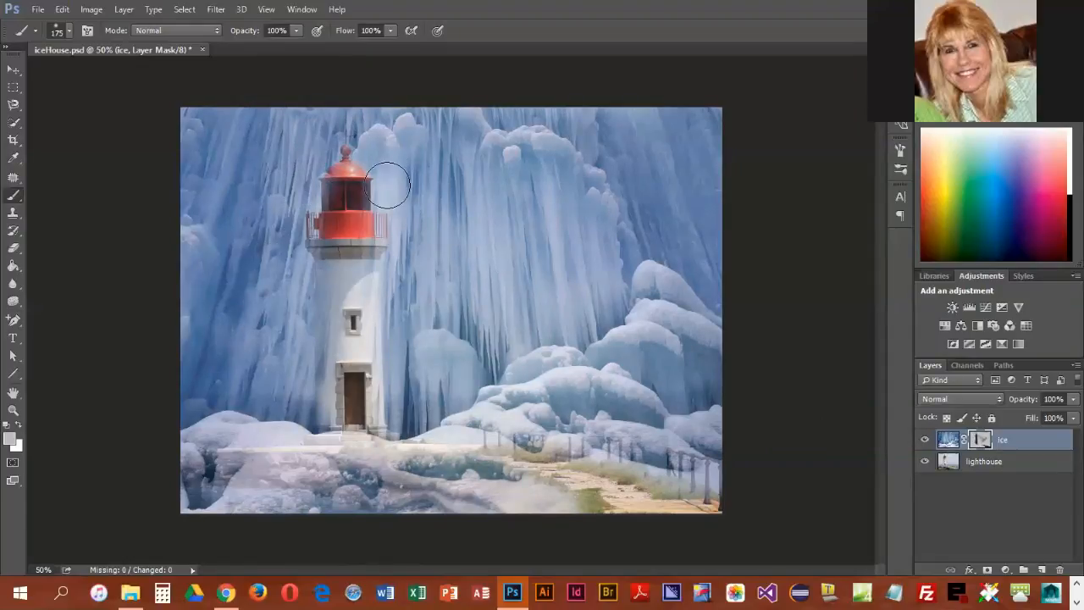
left_click_drag(390, 184, 367, 191)
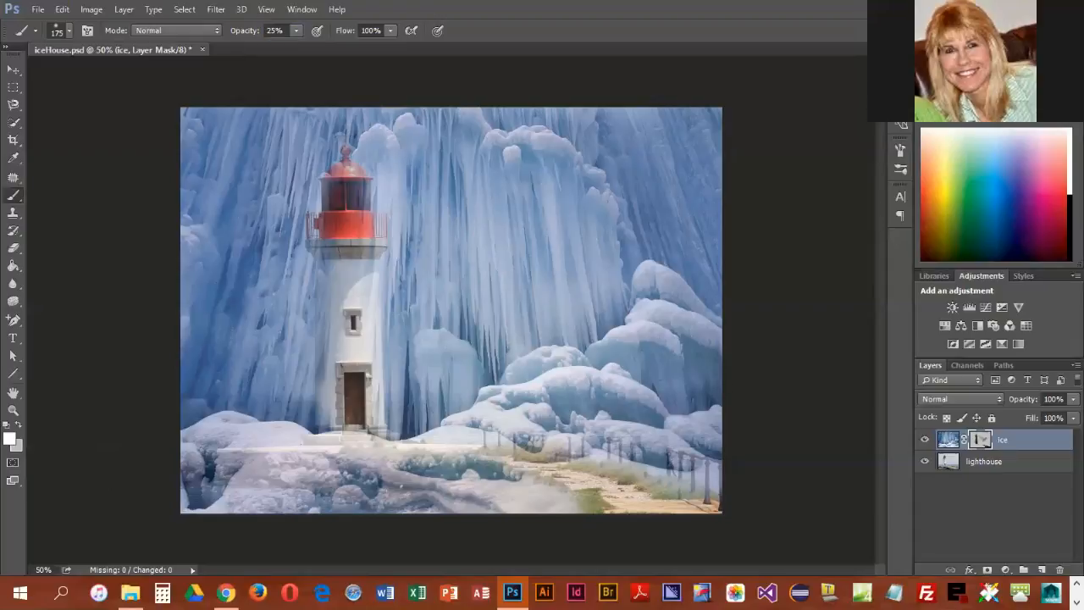
Paint white on the mask at 25% brush opacity over the tower, the lighthouse base and the foreground path
mouse_move(375, 255)
left_mouse_down()
mouse_move(342, 307)
mouse_move(343, 278)
mouse_move(339, 319)
left_mouse_up()
left_click(325, 398)
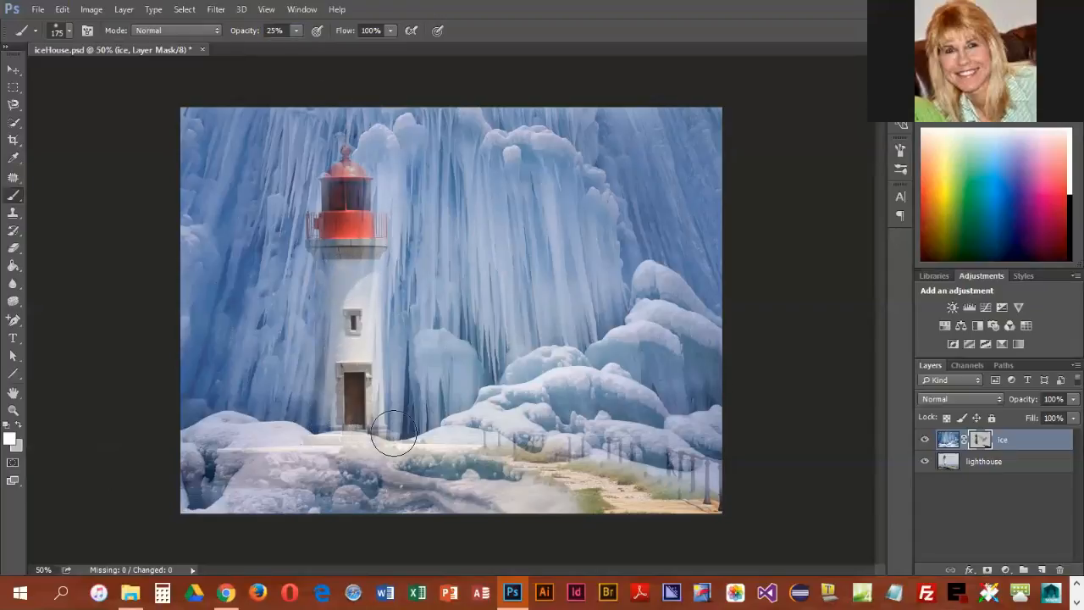
mouse_move(340, 441)
left_mouse_down()
mouse_move(291, 435)
mouse_move(439, 477)
mouse_move(437, 456)
mouse_move(602, 519)
mouse_move(494, 457)
mouse_move(489, 426)
mouse_move(708, 502)
mouse_move(630, 503)
mouse_move(525, 462)
mouse_move(475, 459)
mouse_move(626, 496)
mouse_move(537, 476)
left_mouse_up()
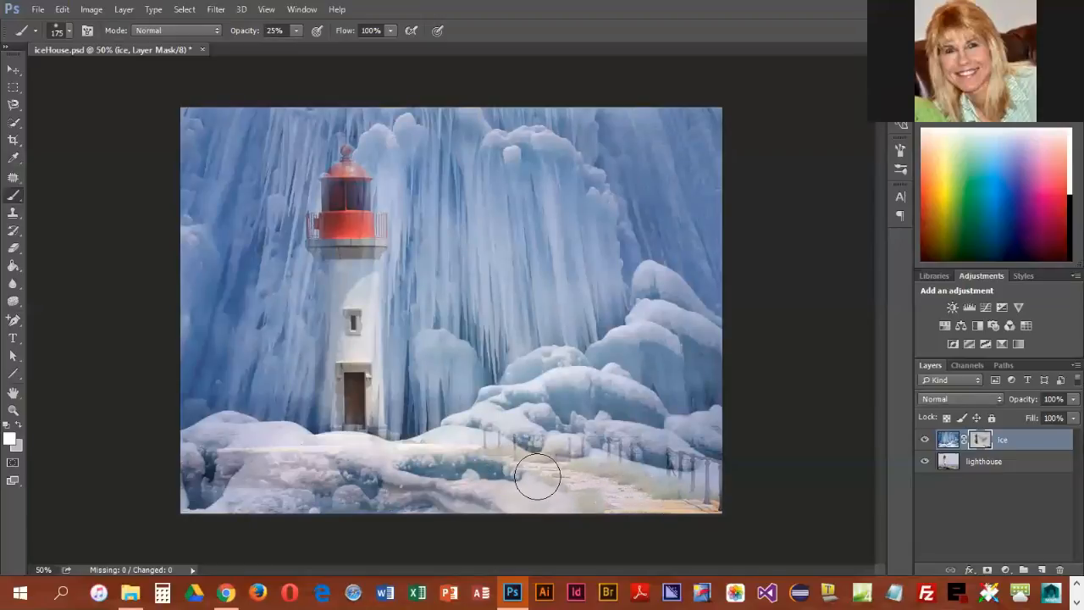
mouse_move(470, 466)
left_mouse_down()
mouse_move(378, 473)
mouse_move(200, 430)
left_mouse_up()
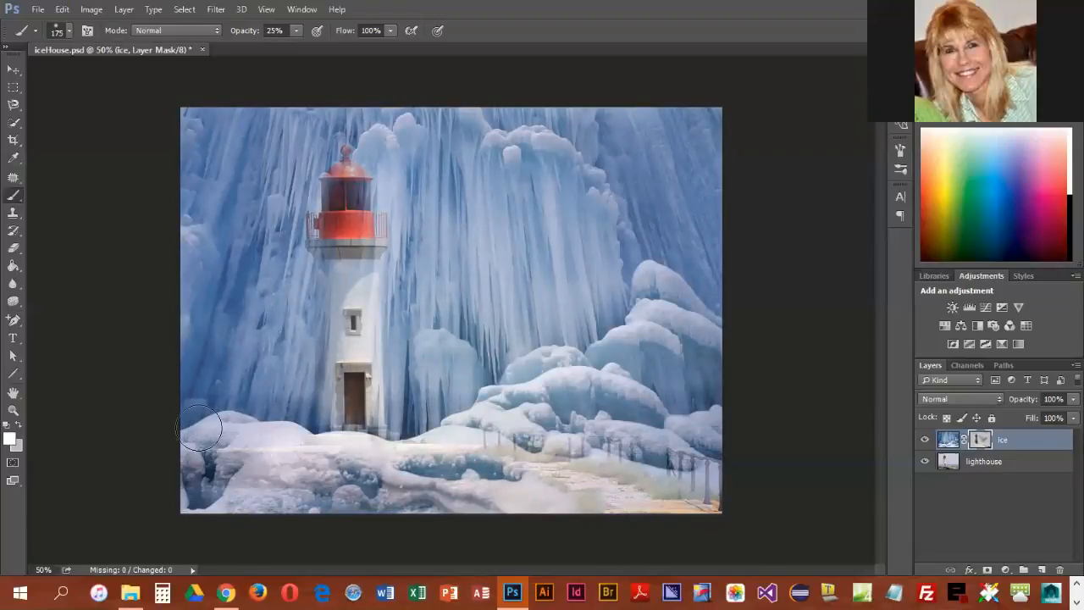
mouse_move(323, 423)
left_mouse_down()
mouse_move(330, 397)
mouse_move(347, 413)
mouse_move(333, 376)
mouse_move(346, 424)
left_mouse_up()
Brush white at 25% opacity down the lighthouse from its dome to its base to make the icicles overlap it
left_click_drag(346, 166, 315, 250)
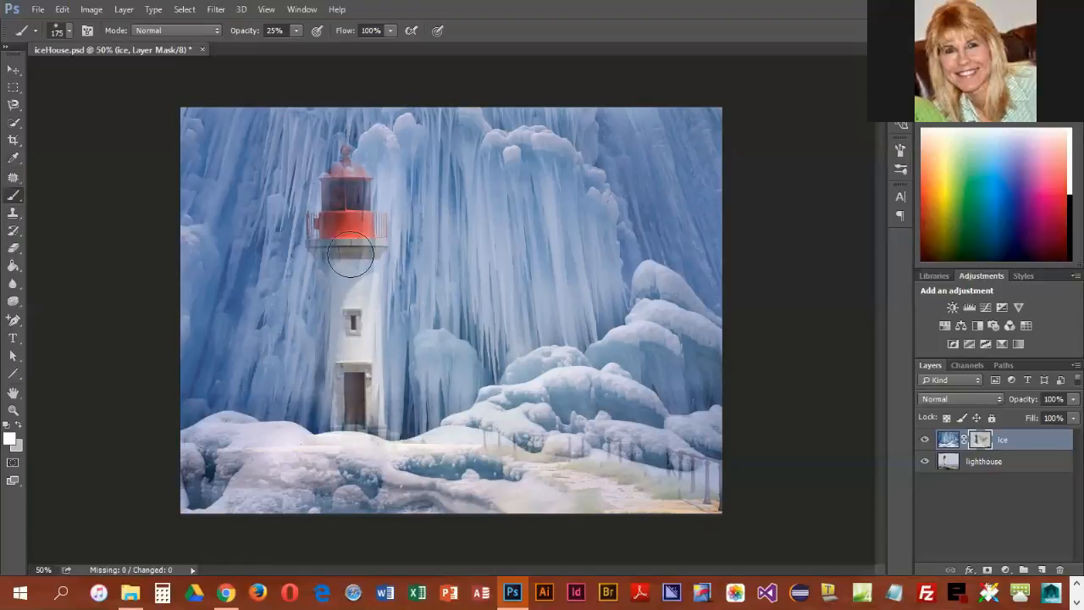
mouse_move(304, 315)
left_mouse_down()
mouse_move(329, 364)
mouse_move(321, 413)
left_mouse_up()
left_click_drag(363, 326, 390, 263)
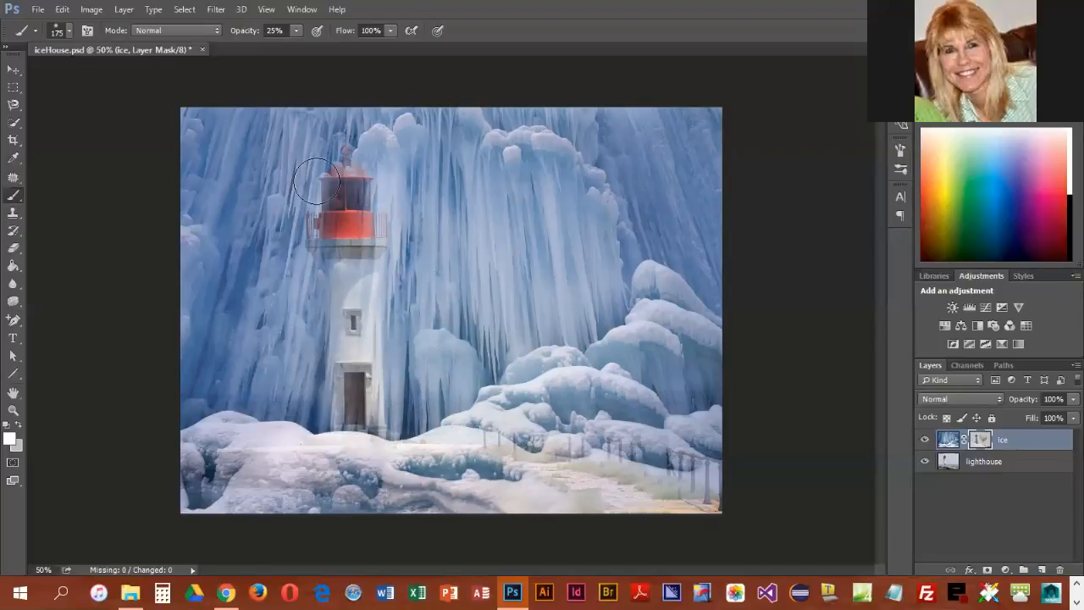
mouse_move(316, 181)
left_mouse_down()
mouse_move(318, 223)
mouse_move(340, 259)
left_mouse_up()
left_click_drag(312, 333, 331, 456)
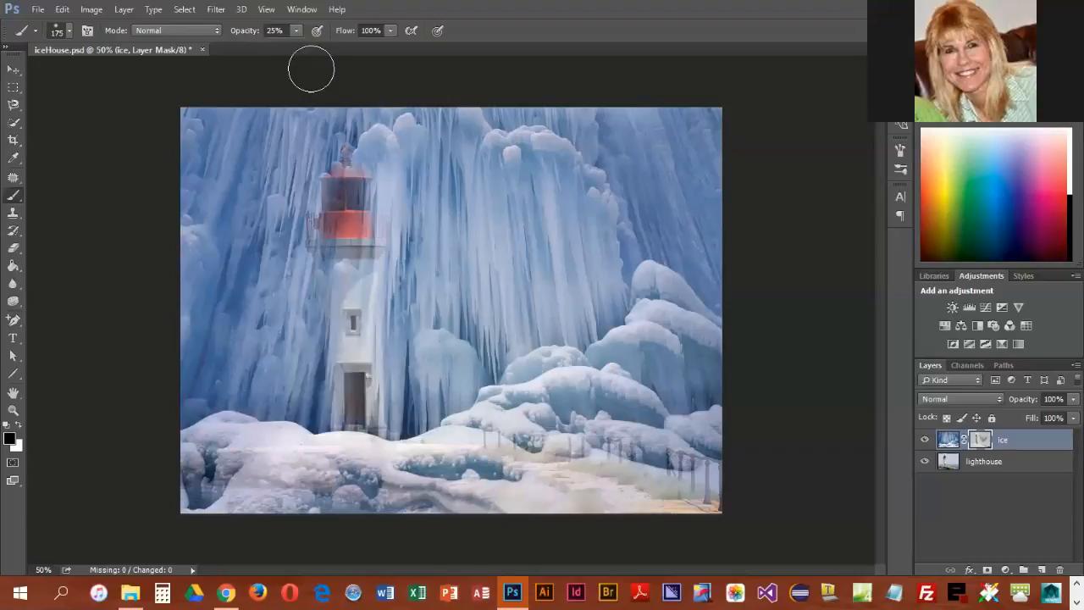
Paint black on the mask at 100% opacity over the lighthouse's door, tower and red lantern room to restore them
left_click(352, 351)
type("100")
key("Return")
left_click_drag(353, 410, 347, 197)
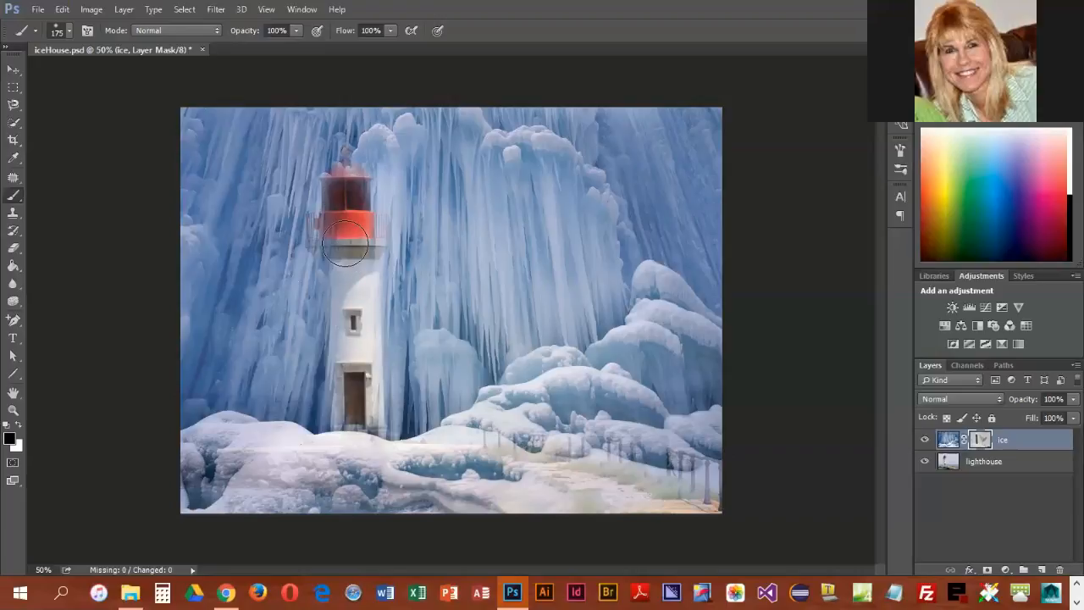
left_click_drag(335, 211, 347, 237)
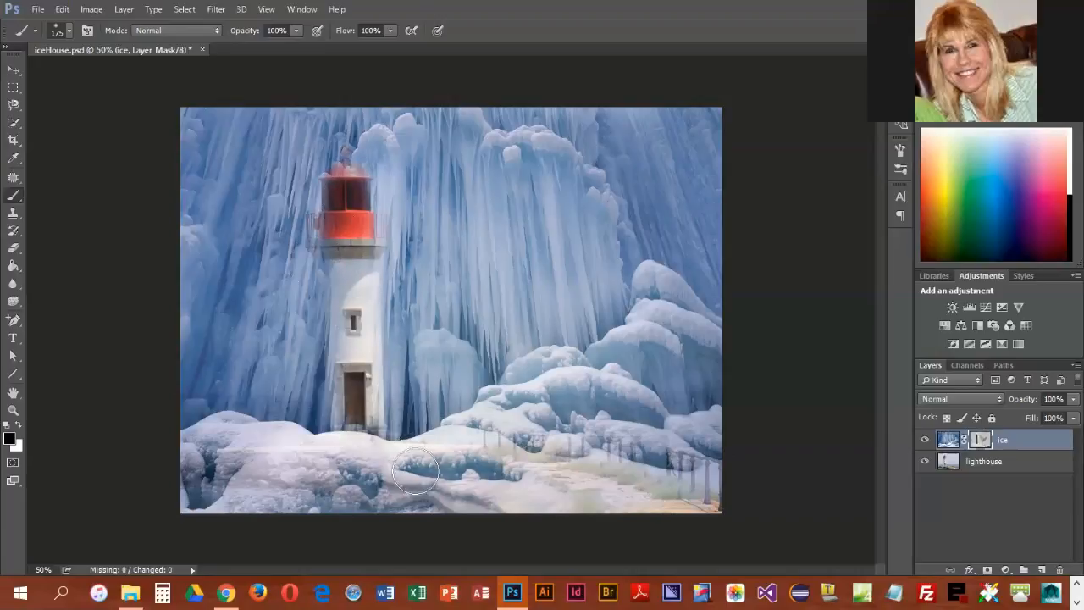
Paint black on the mask over the lighthouse's base to reveal the doorsteps, and white over the ground beside them to bring back snow
left_click_drag(378, 411, 371, 418)
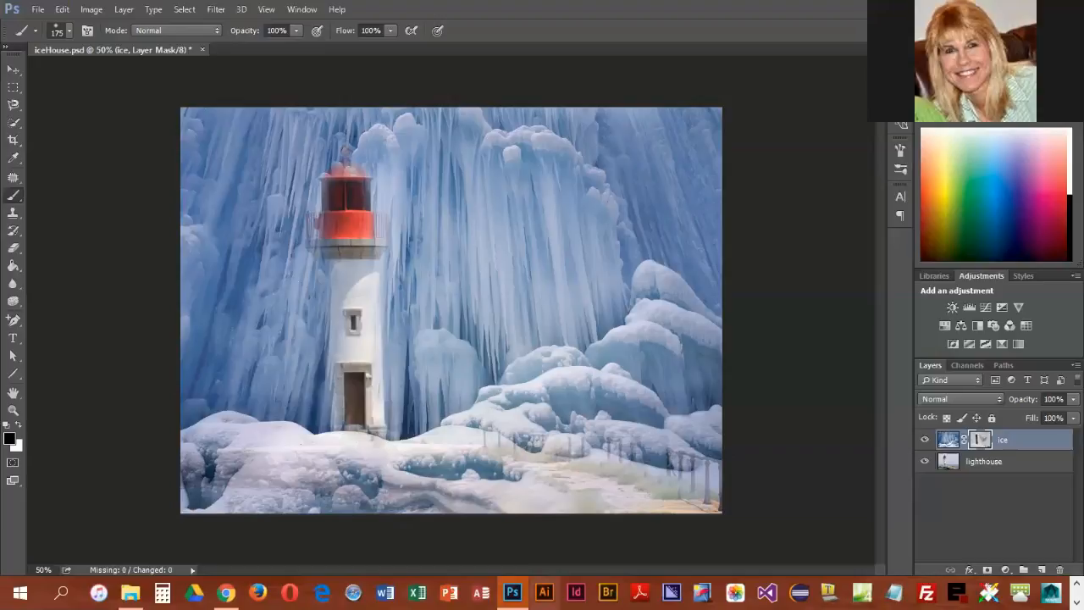
mouse_move(359, 413)
left_mouse_down()
mouse_move(319, 443)
mouse_move(370, 443)
mouse_move(375, 434)
mouse_move(352, 433)
mouse_move(404, 428)
mouse_move(382, 435)
mouse_move(355, 369)
mouse_move(340, 404)
mouse_move(360, 285)
mouse_move(359, 253)
mouse_move(348, 274)
mouse_move(343, 182)
mouse_move(357, 361)
mouse_move(404, 466)
mouse_move(367, 438)
mouse_move(408, 436)
mouse_move(439, 450)
left_mouse_up()
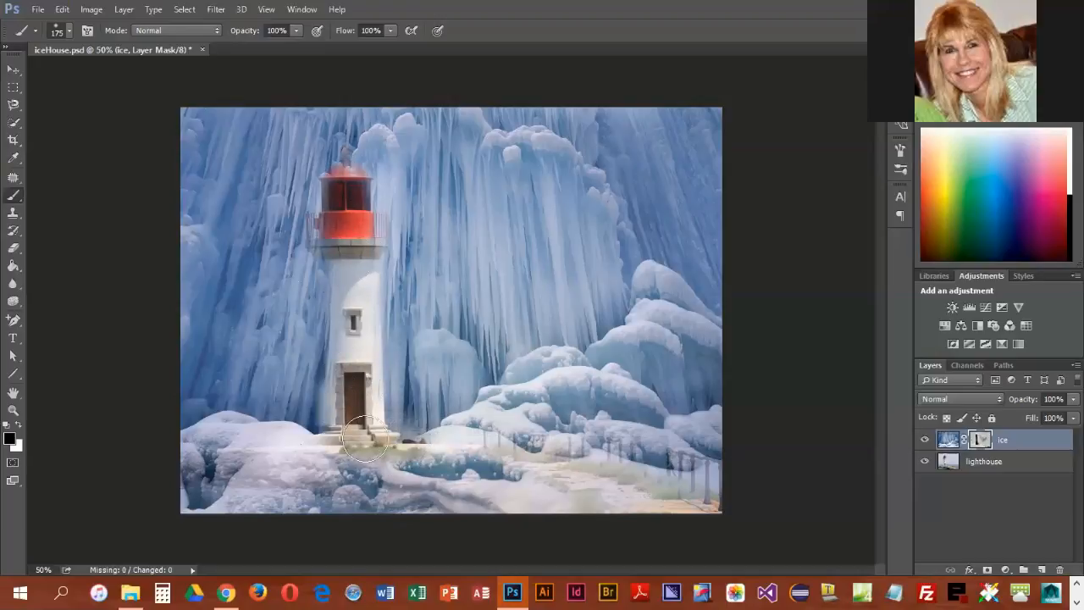
left_click(19, 424)
mouse_move(416, 416)
left_mouse_down()
mouse_move(428, 423)
mouse_move(415, 447)
left_mouse_up()
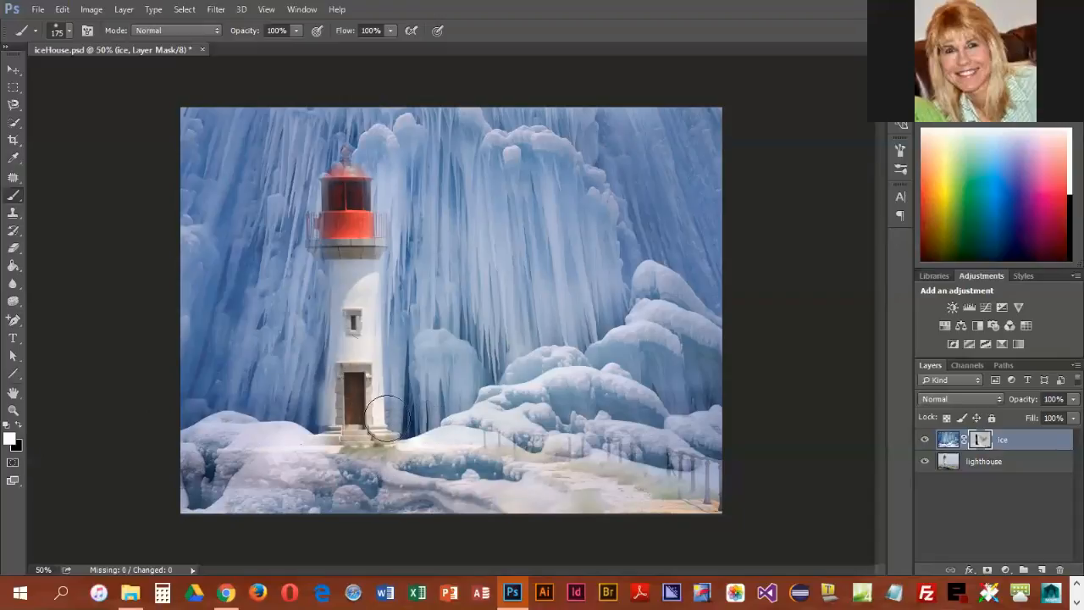
Paint white on the mask at 25% brush opacity over the doorsteps and lighthouse base to blend them into the snow
left_click(251, 28)
type("25")
key("Return")
mouse_move(386, 462)
left_mouse_down()
mouse_move(315, 456)
mouse_move(368, 441)
mouse_move(407, 450)
mouse_move(304, 446)
mouse_move(342, 438)
mouse_move(434, 457)
mouse_move(328, 443)
mouse_move(314, 413)
mouse_move(338, 440)
mouse_move(382, 451)
mouse_move(399, 430)
left_mouse_up()
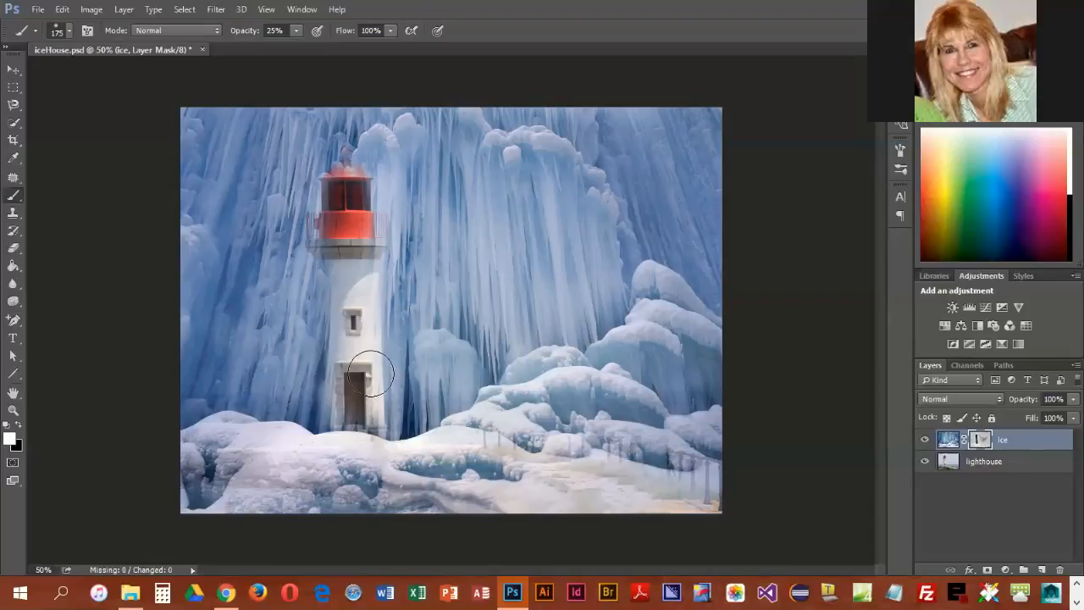
Add a Vibrance adjustment layer above the ice layer and lower its saturation to mute the composite's colors
mouse_move(225, 591)
left_click(1018, 307)
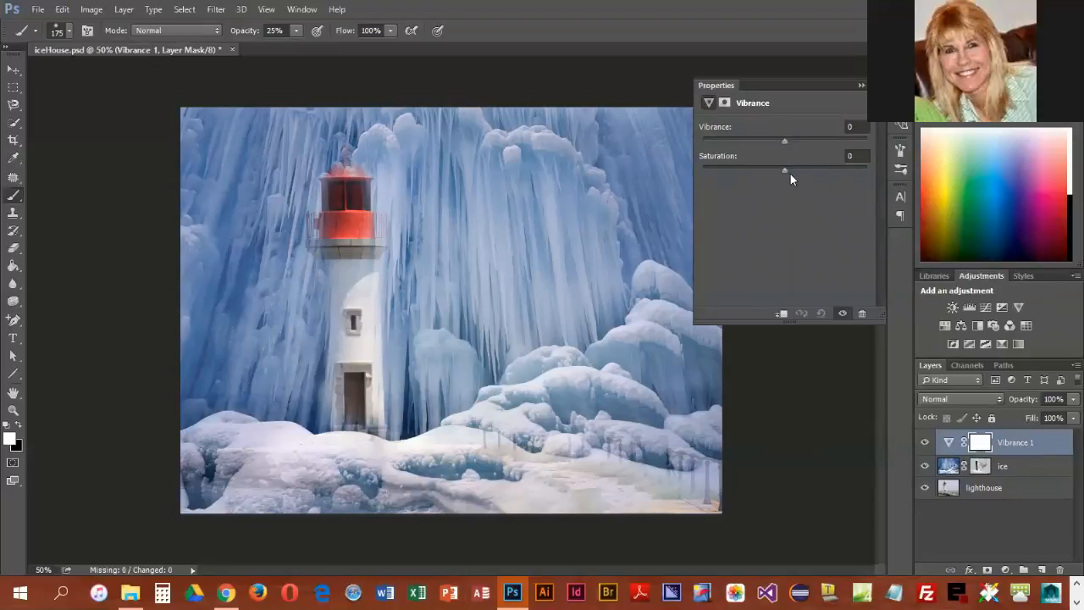
left_click_drag(781, 167, 761, 169)
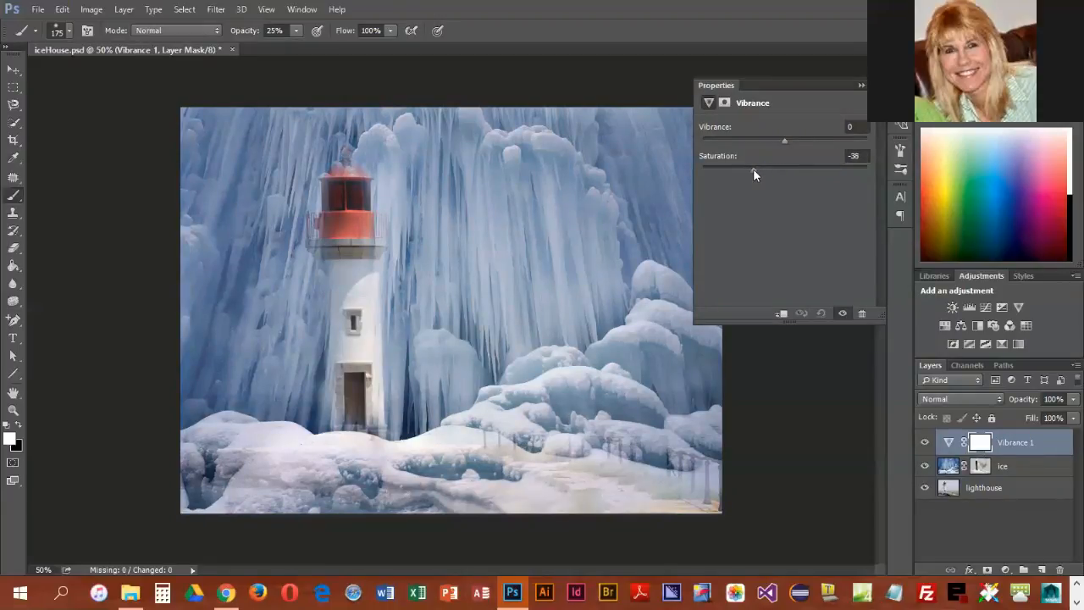
left_click_drag(745, 173, 742, 173)
left_click(860, 85)
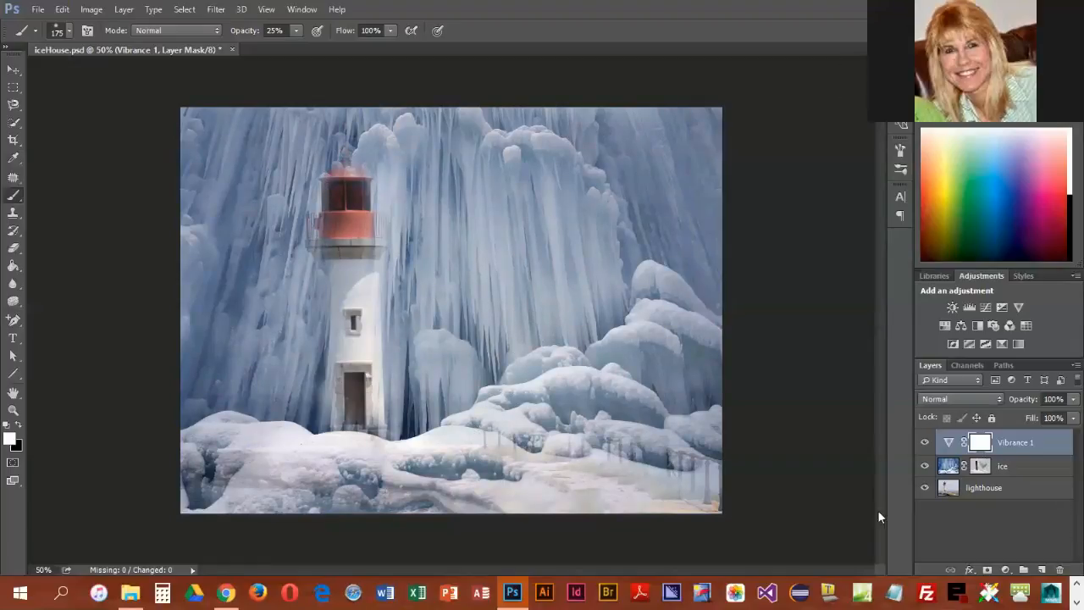
Toggle the Vibrance adjustment layer's visibility off and on to compare the composite with and without it
left_click(924, 442)
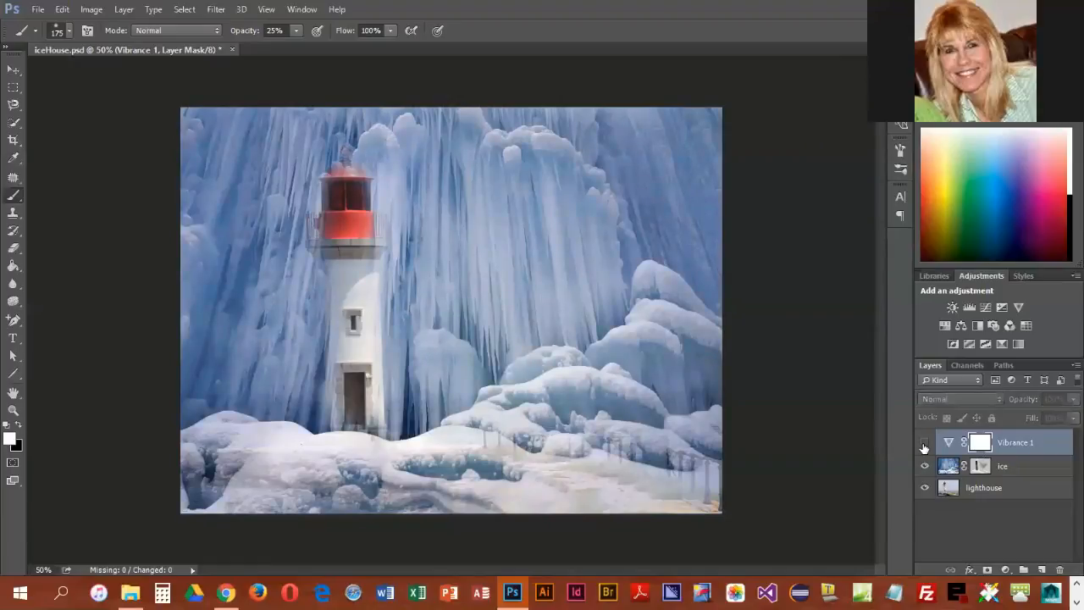
left_click(924, 443)
left_click(924, 443)
left_click(924, 443)
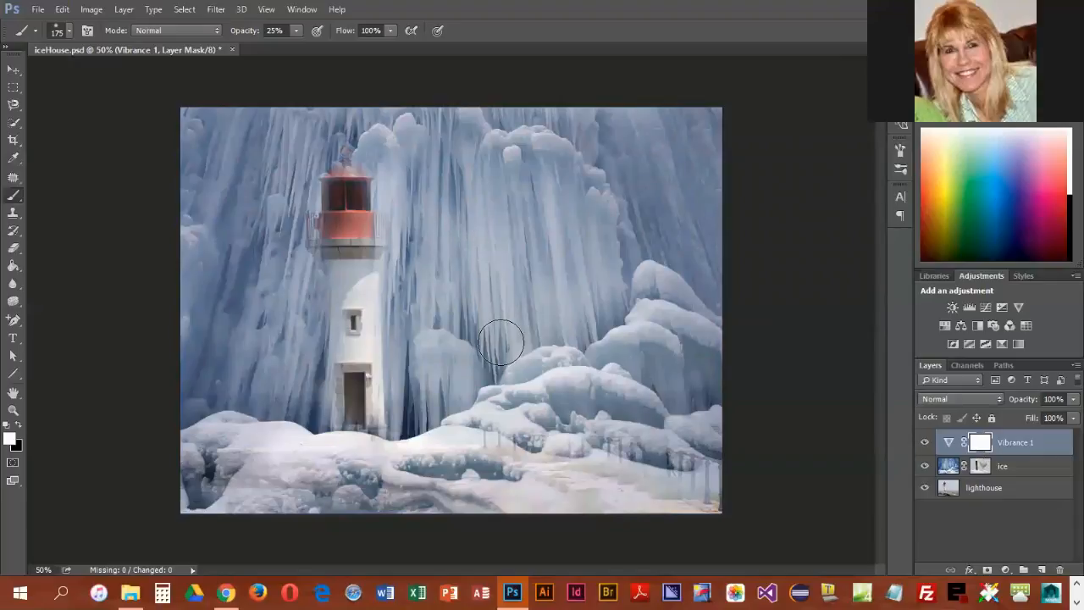